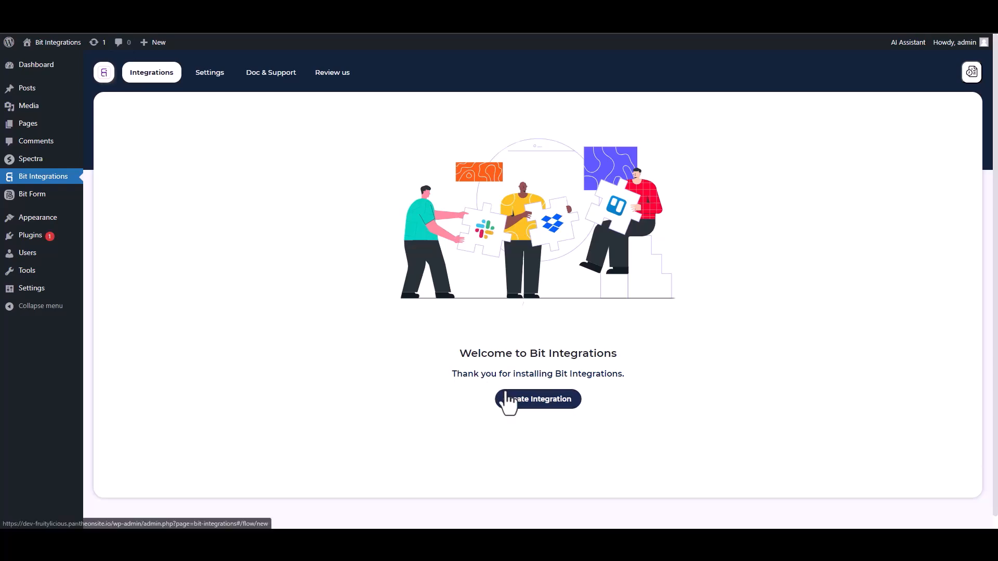
# - Create an integration with Spectra as the trigger and start fetching its form data
pyautogui.write('sp')
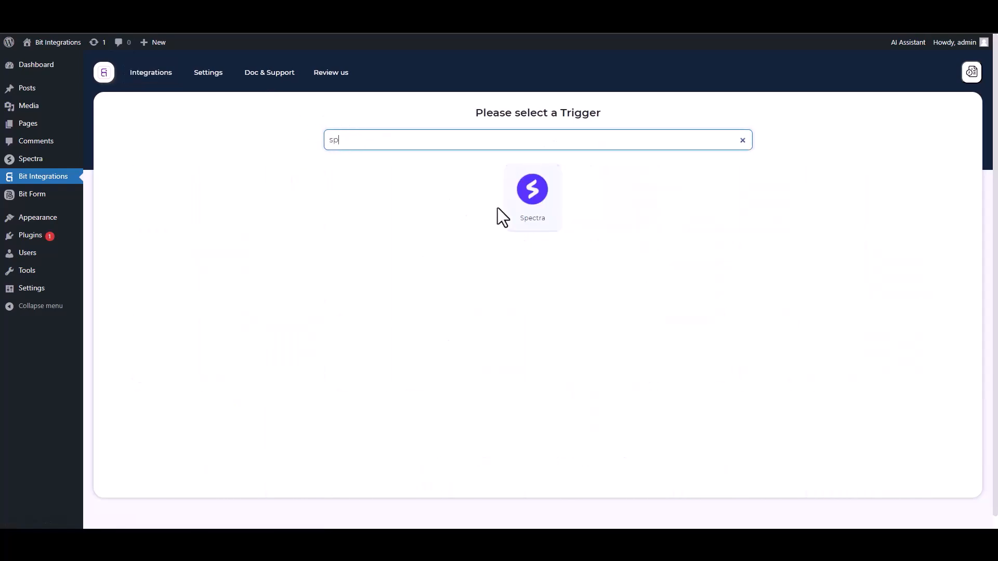
pyautogui.click(502, 208)
pyautogui.click(531, 241)
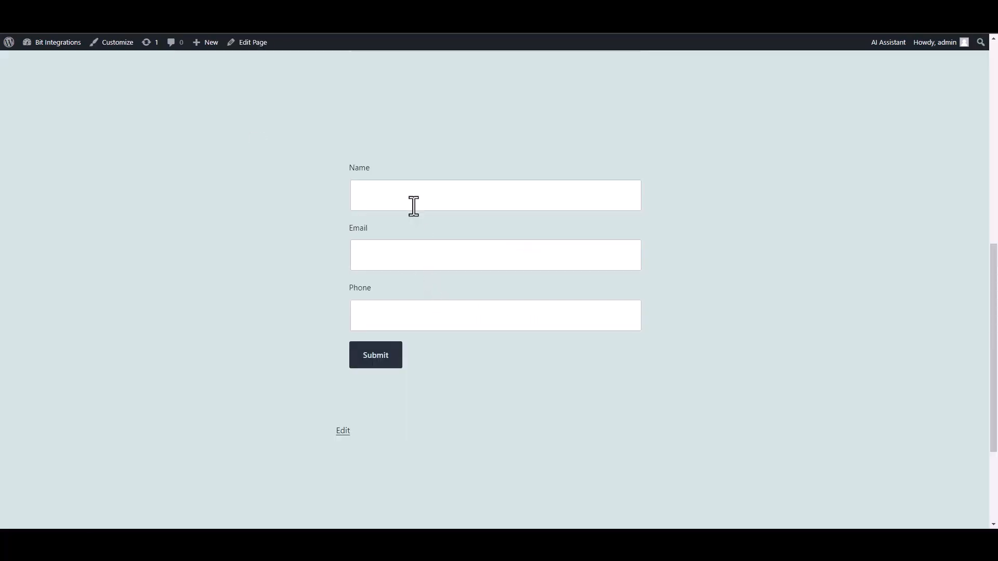
# - Submit the Spectra form with name 'test', a test e-mail and a test phone number
pyautogui.click(412, 203)
pyautogui.write('test')
pyautogui.click(591, 258)
pyautogui.write('test@gmail.com')
pyautogui.press('Tab')
pyautogui.write('45645625')
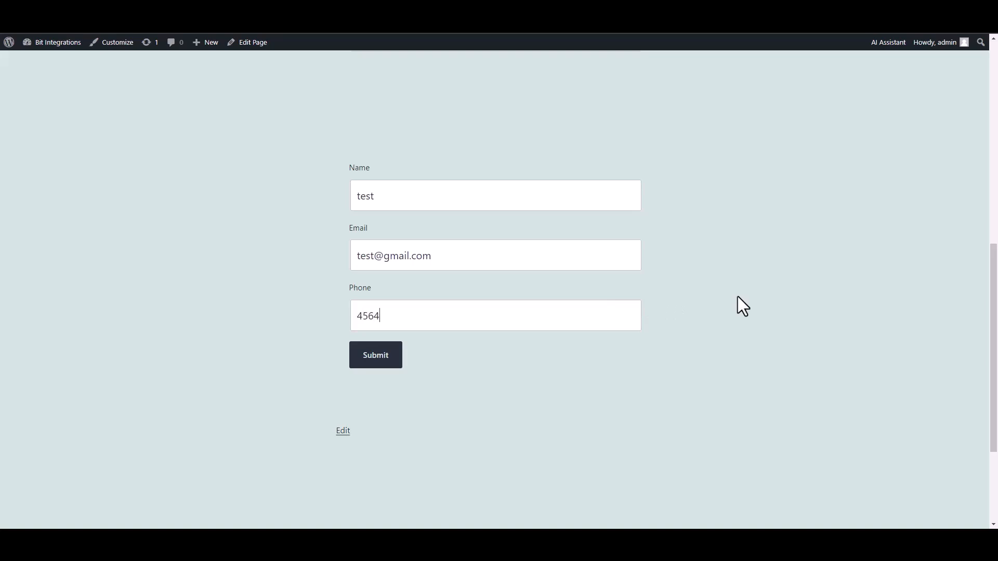
pyautogui.click(384, 362)
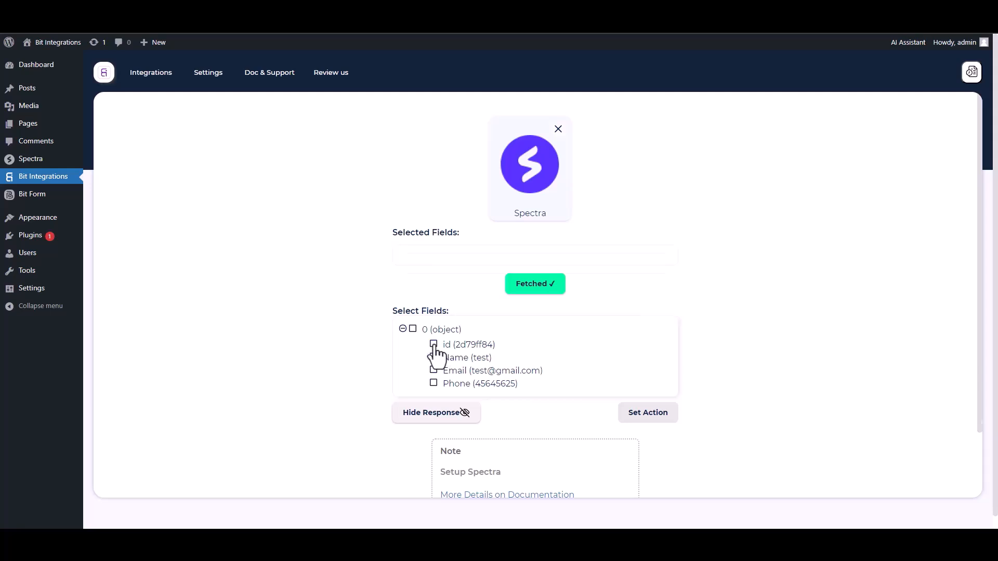
# - Select the fetched id, Name, Email and Phone fields
pyautogui.click(435, 345)
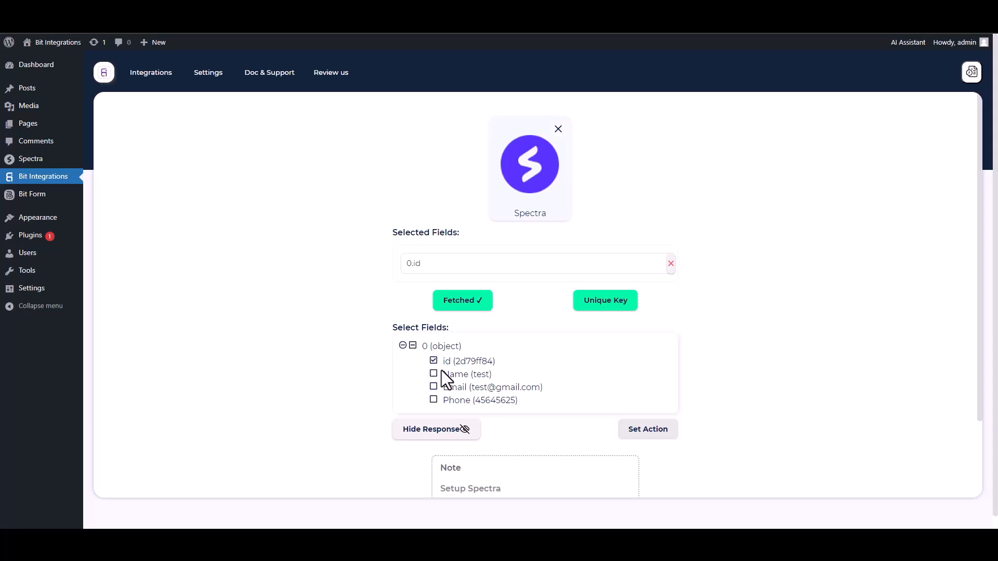
pyautogui.click(433, 374)
pyautogui.click(434, 412)
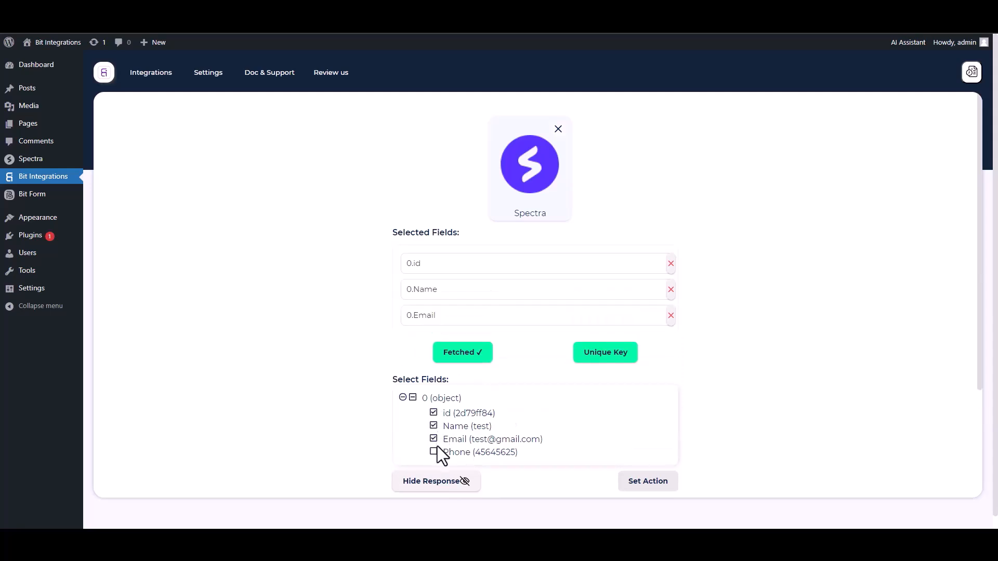
pyautogui.click(434, 452)
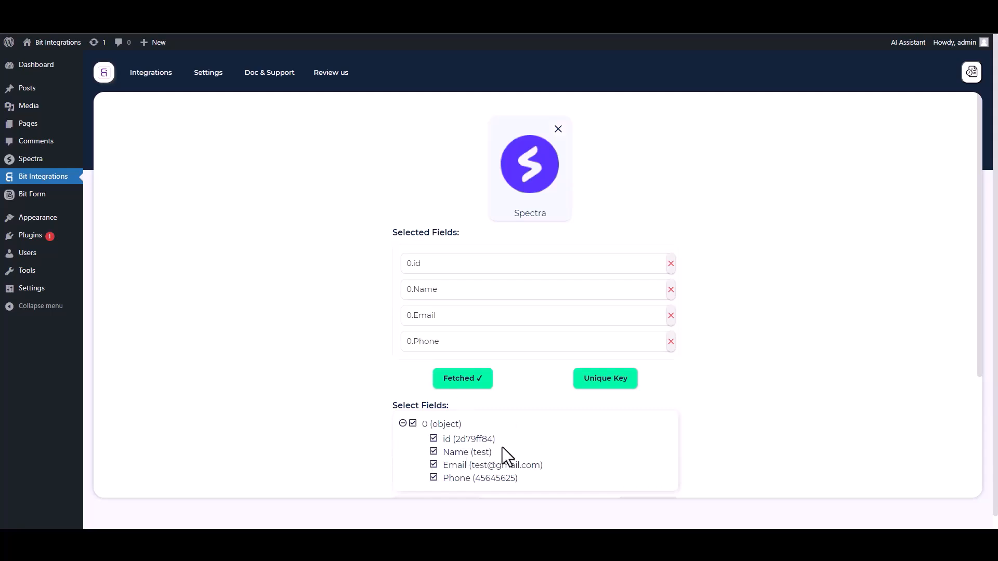
# - Set 0.id as the unique primary key
pyautogui.click(601, 387)
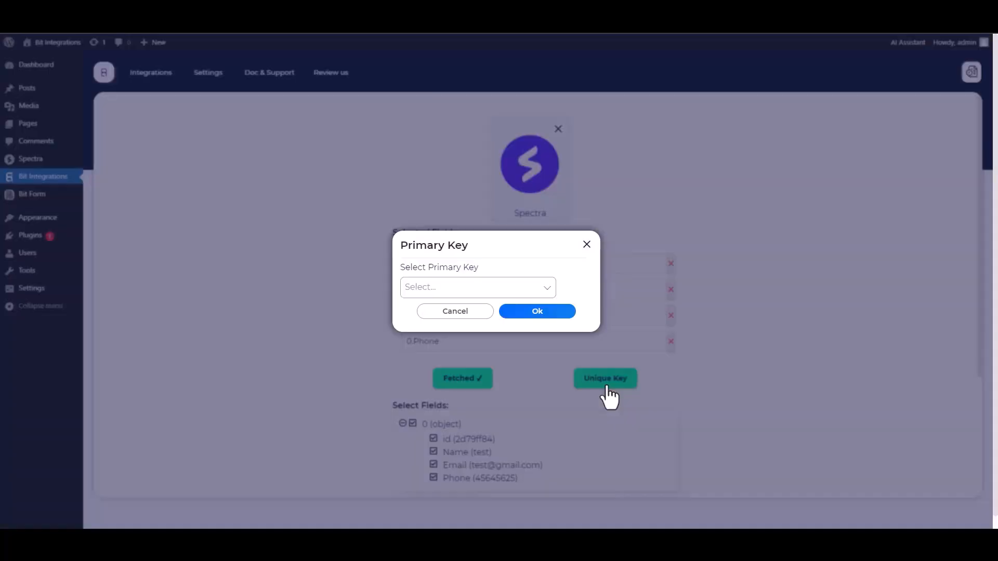
pyautogui.click(469, 288)
pyautogui.click(423, 312)
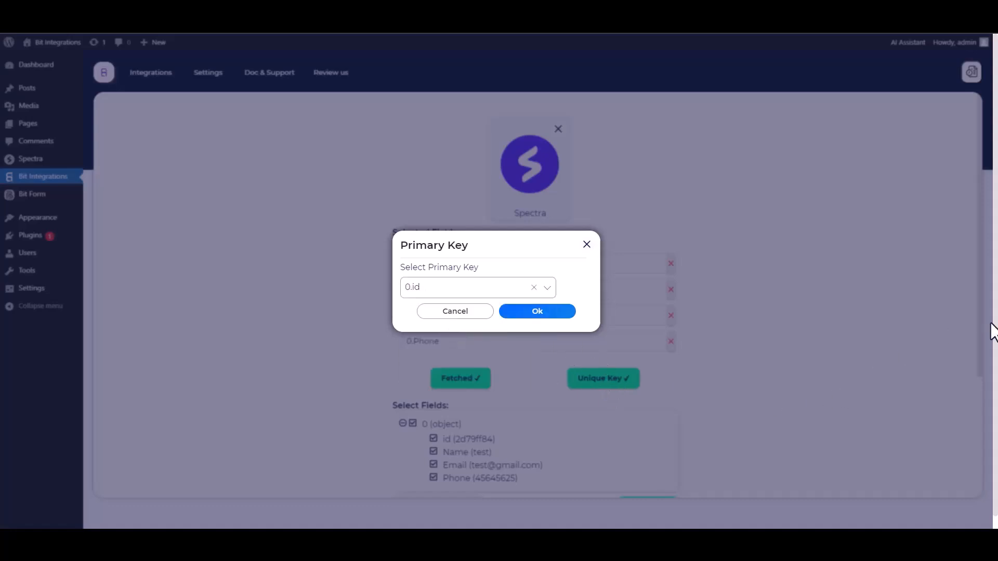
pyautogui.click(537, 314)
pyautogui.scroll(-1, 716, 314)
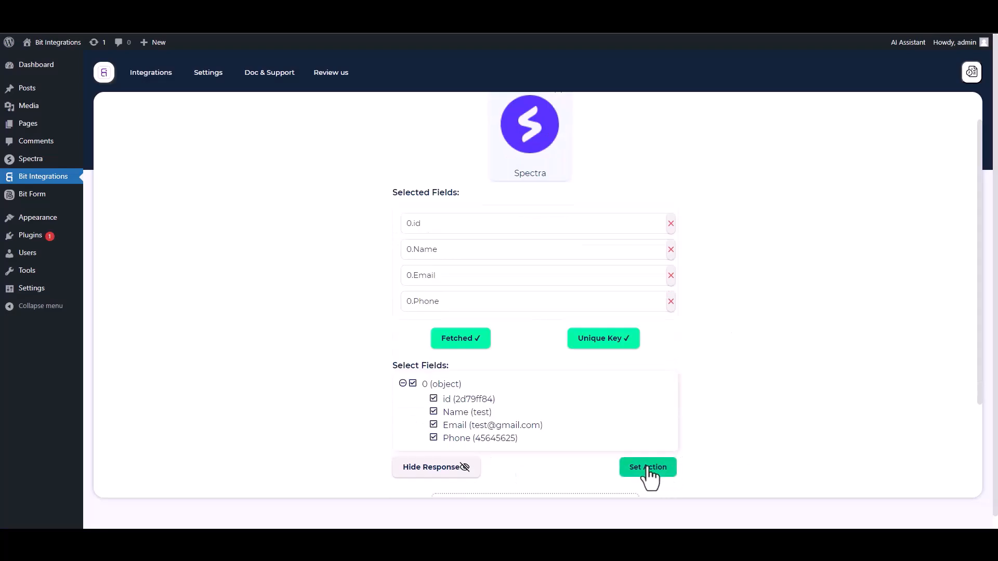
# - Choose Dropbox as the action and open the Dropbox API Console link for credentials
pyautogui.click(648, 468)
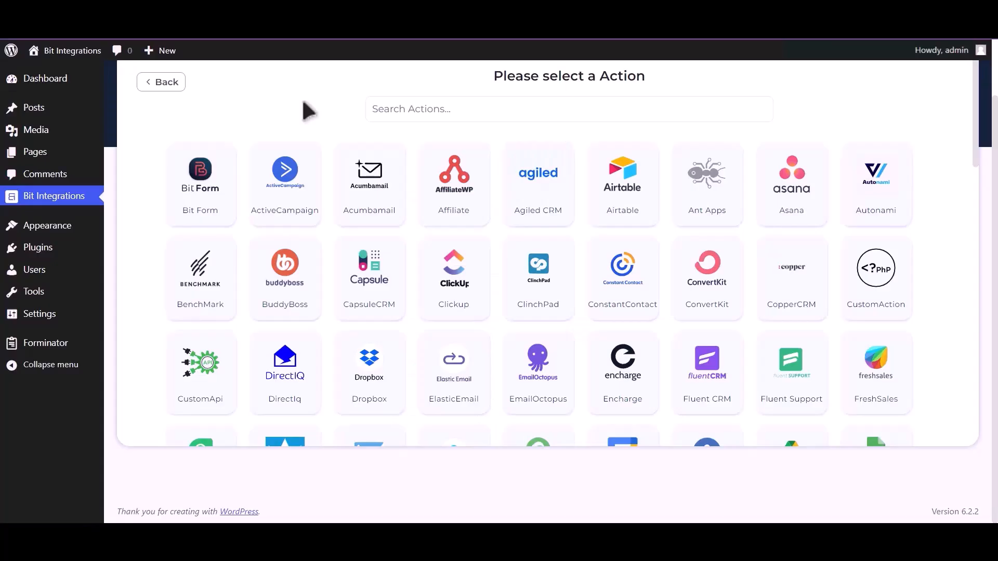
pyautogui.click(375, 108)
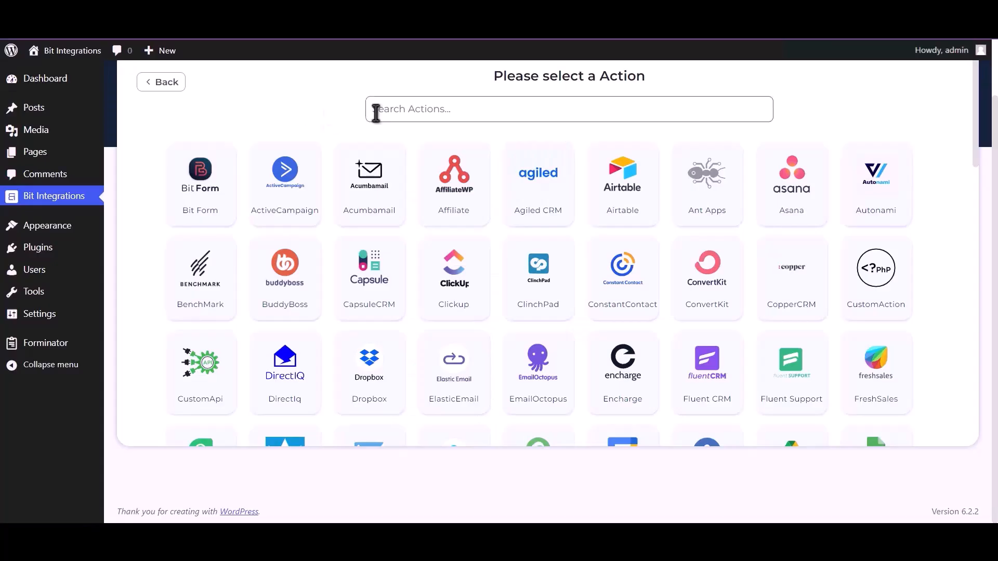
pyautogui.write('Dropbox')
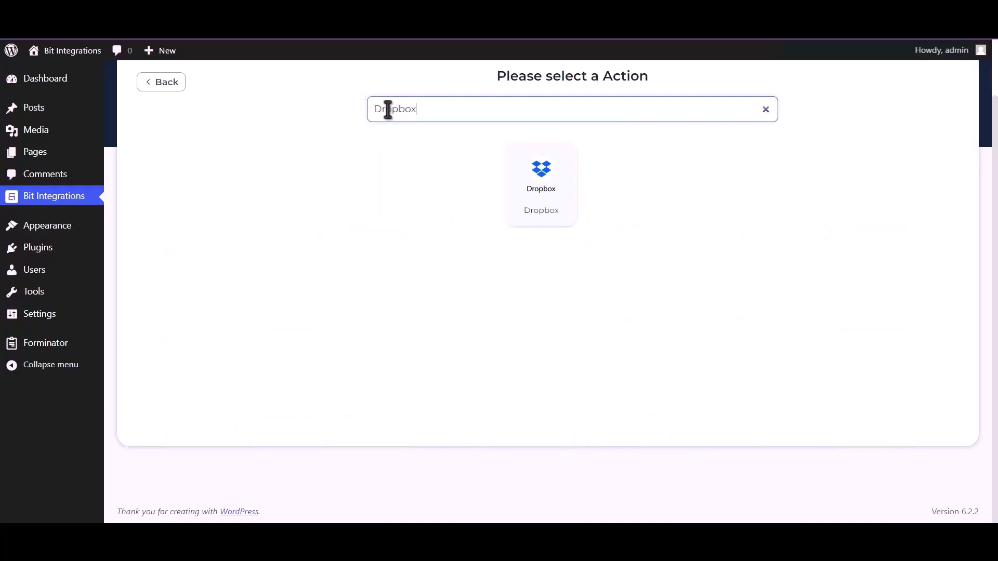
pyautogui.click(540, 186)
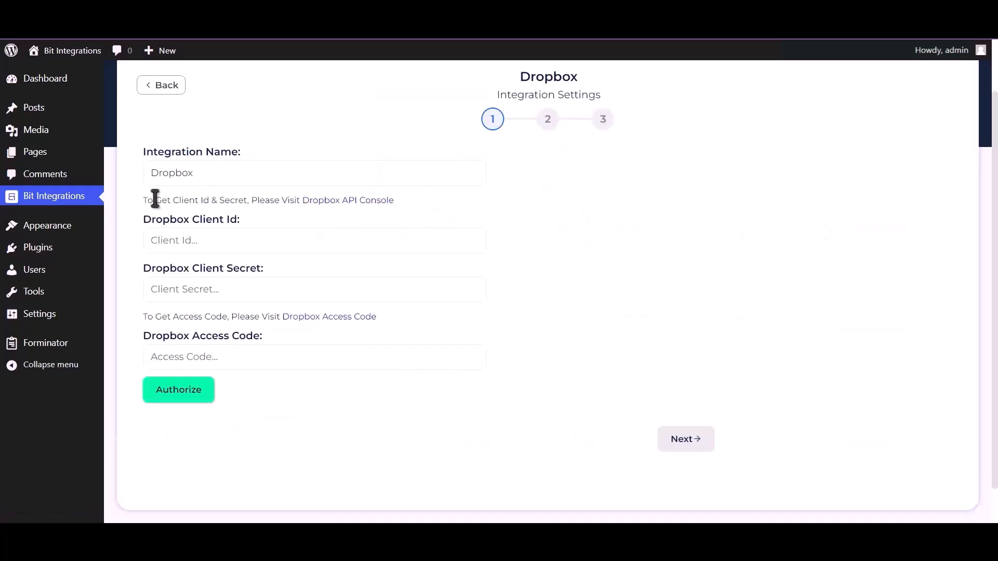
pyautogui.moveTo(143, 201); pyautogui.dragTo(301, 200)
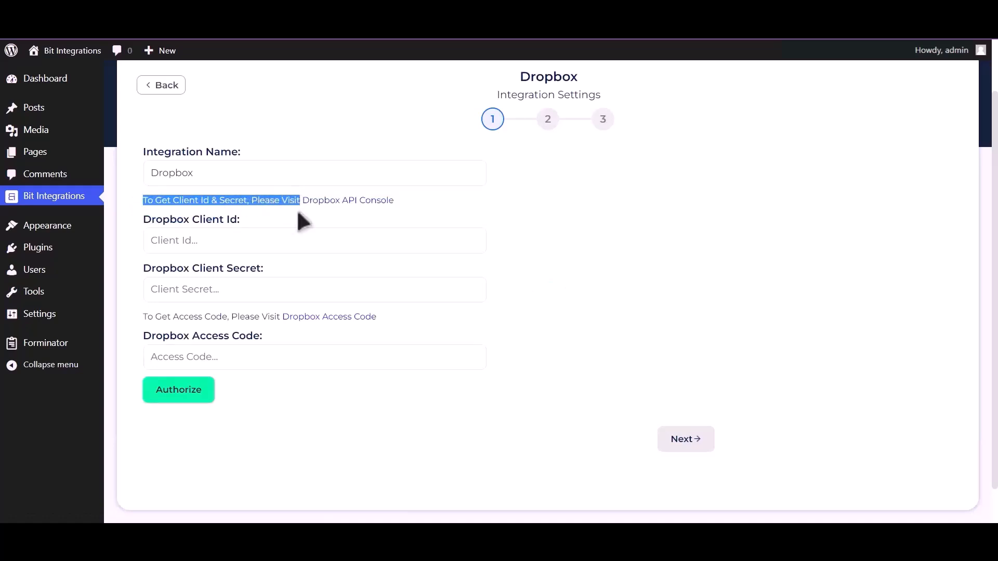
pyautogui.click(347, 202)
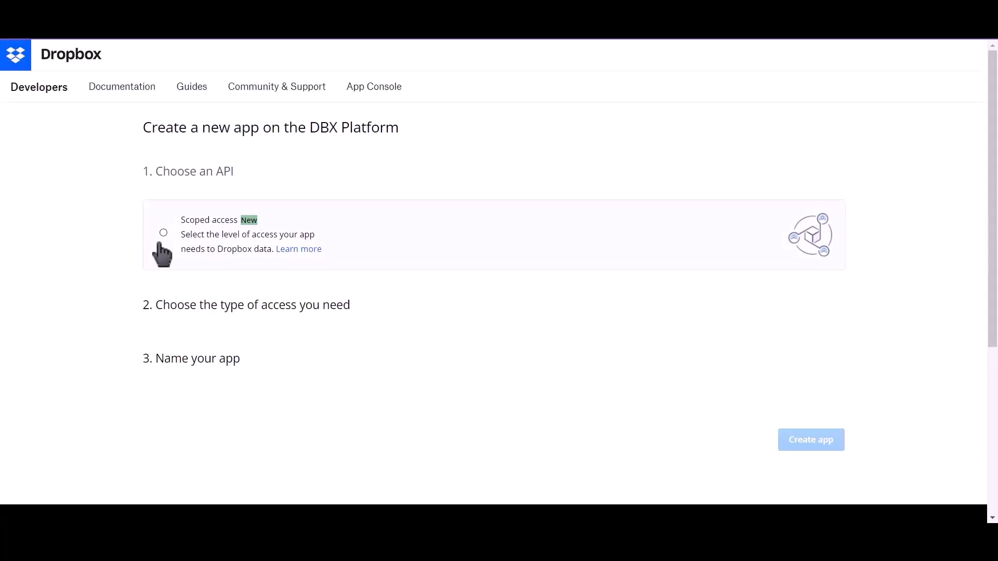
# - Create a Scoped access, Full Dropbox app named 'BitIntegration'
pyautogui.click(163, 232)
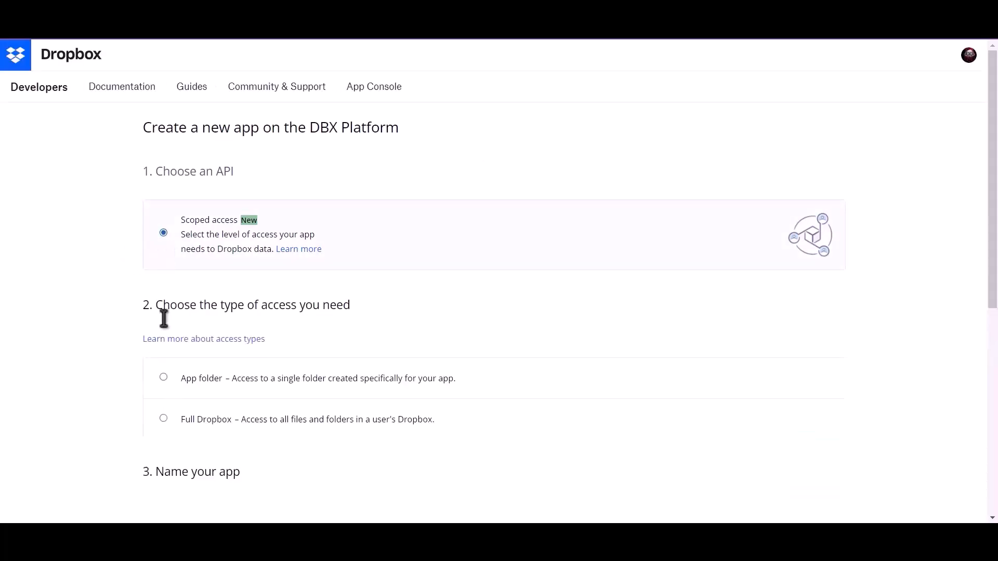
pyautogui.click(177, 420)
pyautogui.scroll(-4, 203, 395)
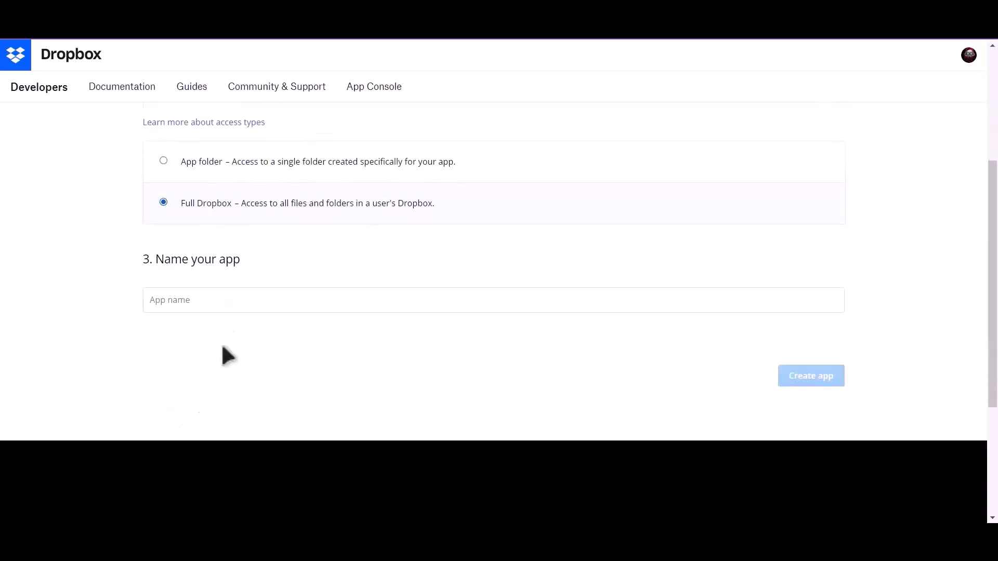
pyautogui.click(212, 293)
pyautogui.write('BitIntegrations')
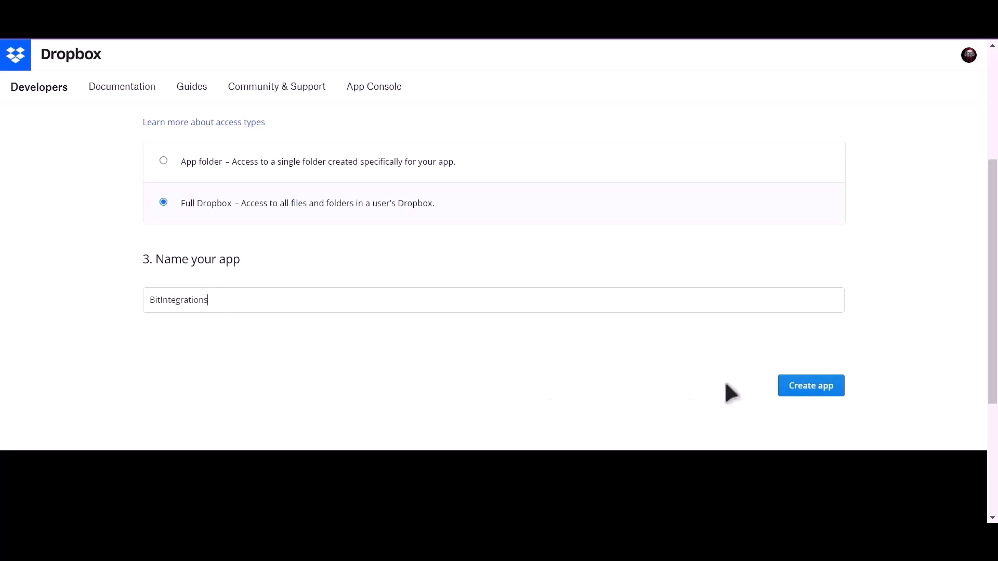
pyautogui.click(791, 390)
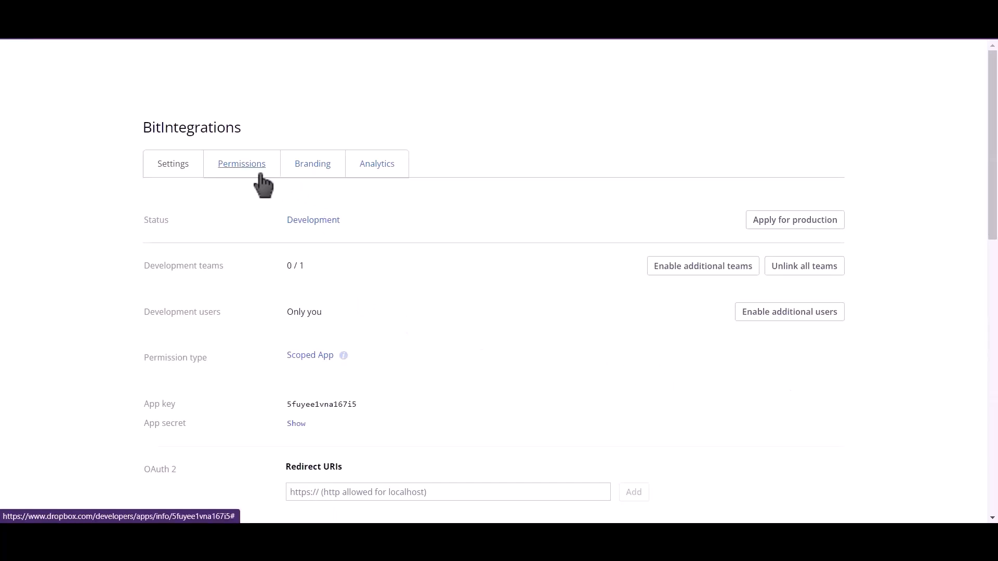
# - Tick account_info.write, files.metadata.write, files.content.write/read, sharing.write, file_requests.write and contacts.write
pyautogui.click(242, 164)
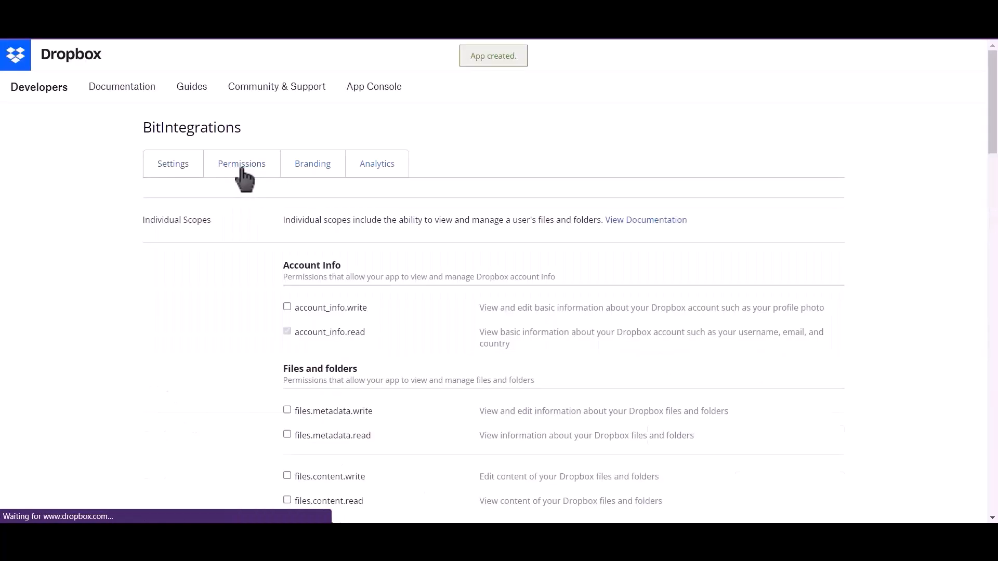
pyautogui.click(287, 306)
pyautogui.scroll(-2, 291, 301)
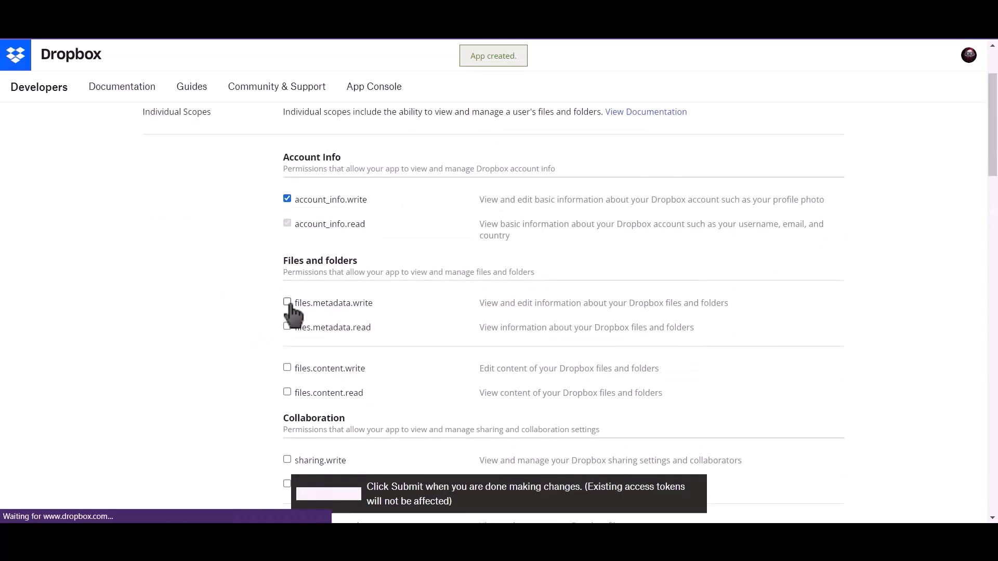
pyautogui.click(287, 304)
pyautogui.scroll(-2, 289, 307)
pyautogui.click(287, 260)
pyautogui.click(287, 284)
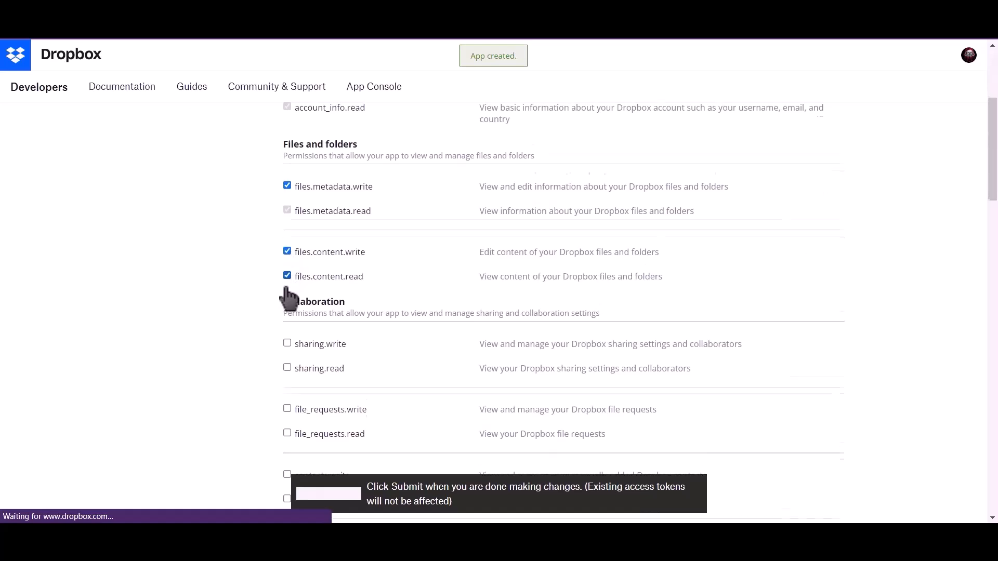
pyautogui.scroll(-2, 288, 285)
pyautogui.click(287, 243)
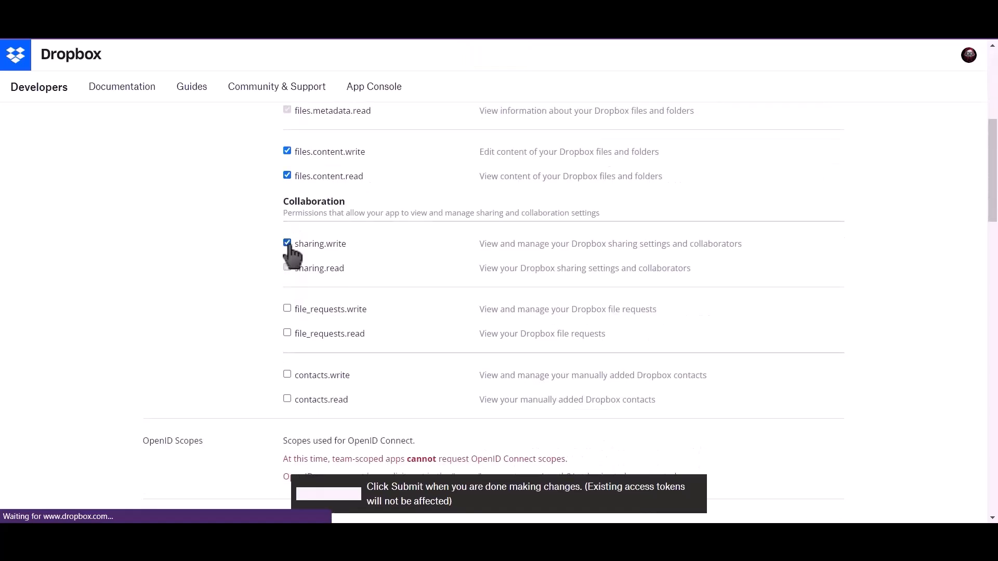
pyautogui.click(288, 309)
pyautogui.click(287, 375)
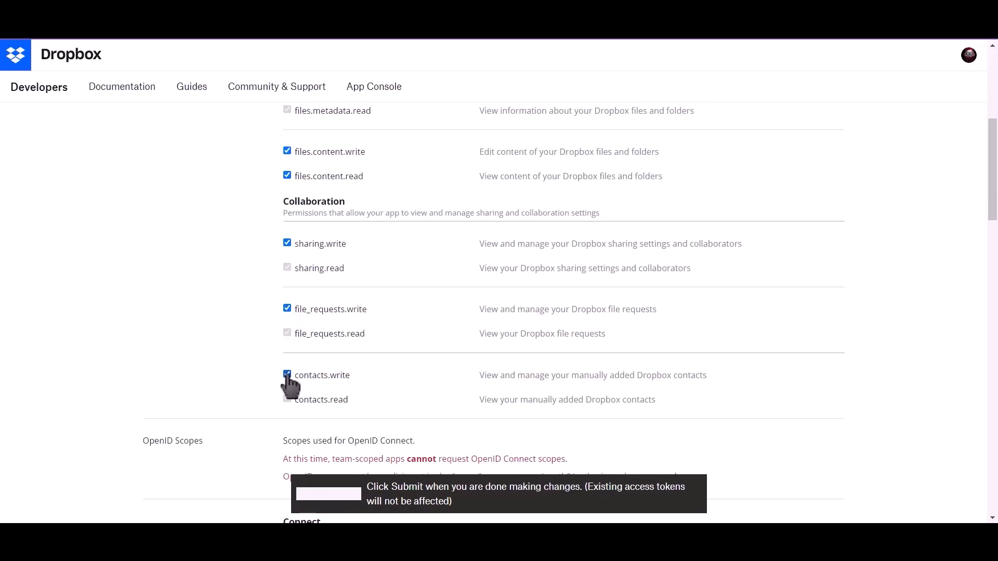
pyautogui.scroll(-2, 287, 377)
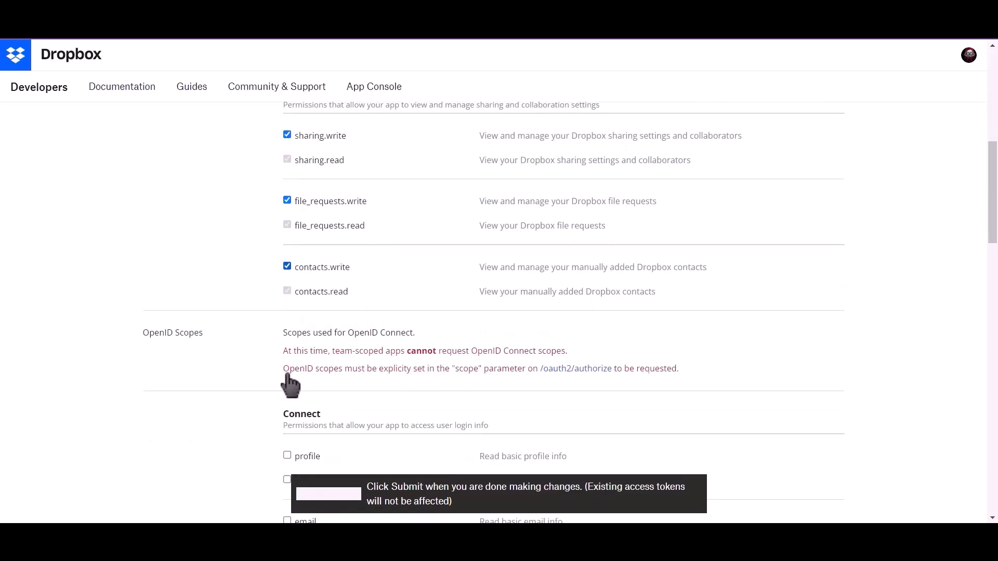
# - Submit the permission changes and return to the app's Settings page
pyautogui.click(346, 497)
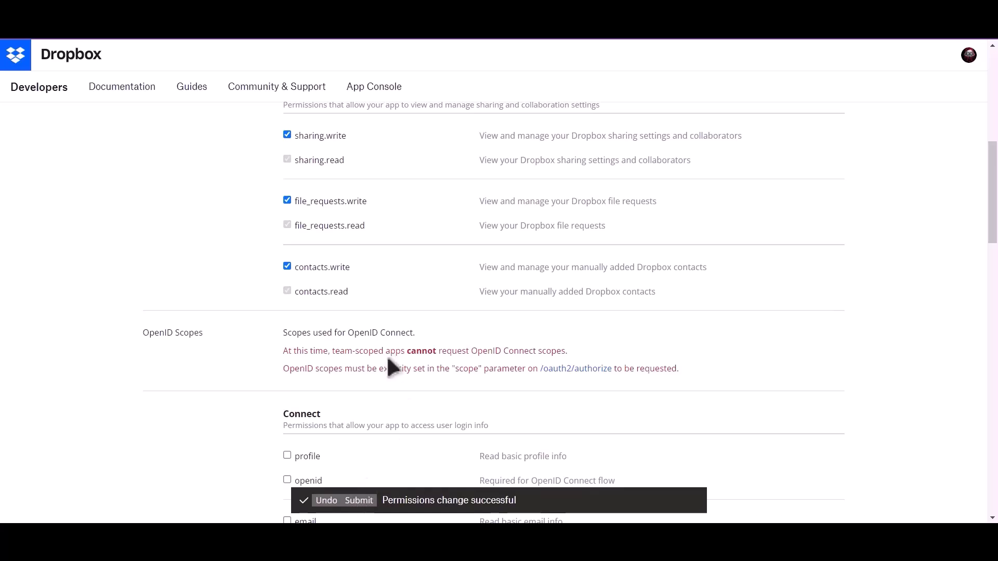
pyautogui.scroll(10, 387, 359)
pyautogui.click(167, 172)
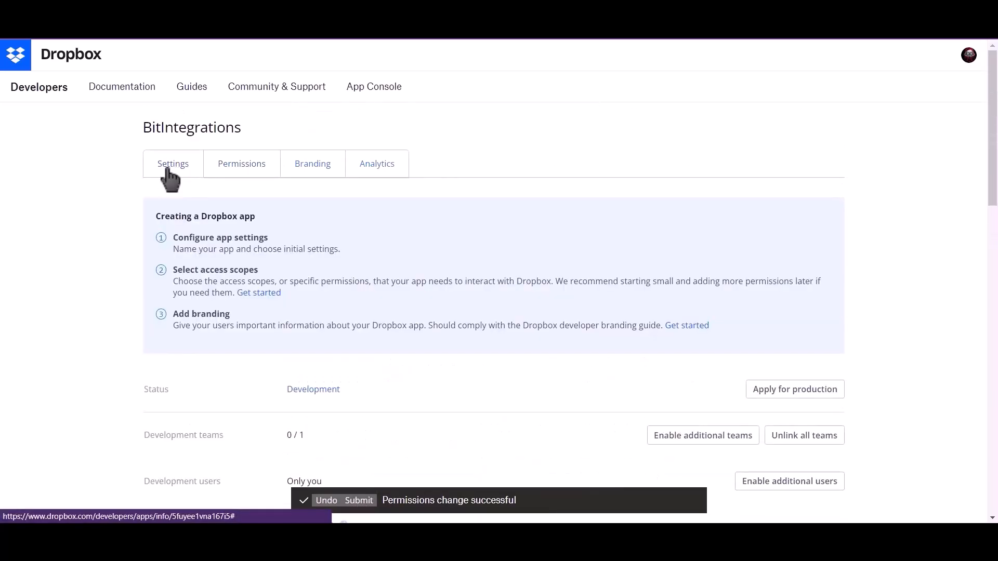
pyautogui.scroll(-2, 146, 297)
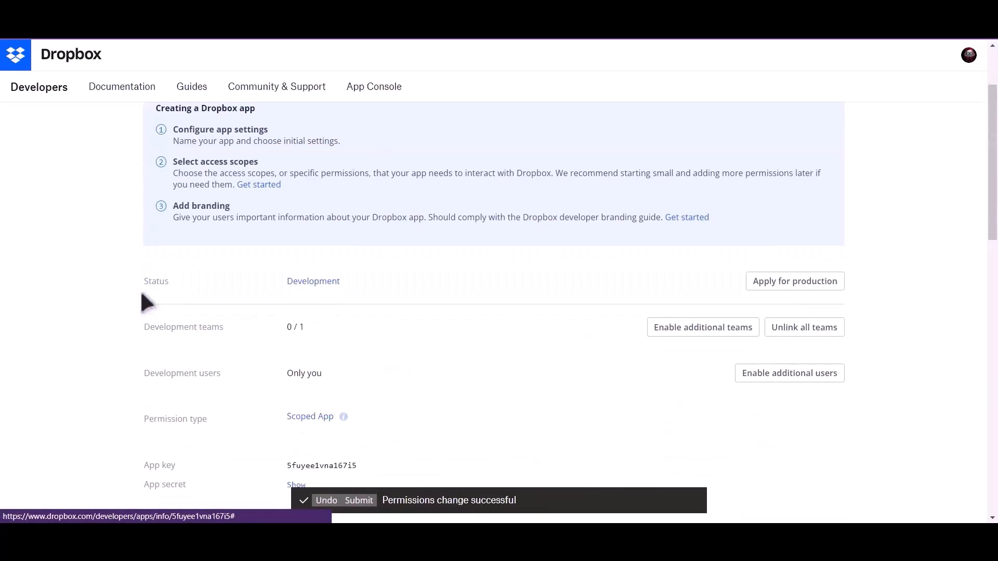
# - Copy the Dropbox app key into the Client Id field
pyautogui.scroll(-2, 141, 312)
pyautogui.moveTo(142, 356); pyautogui.dragTo(173, 362)
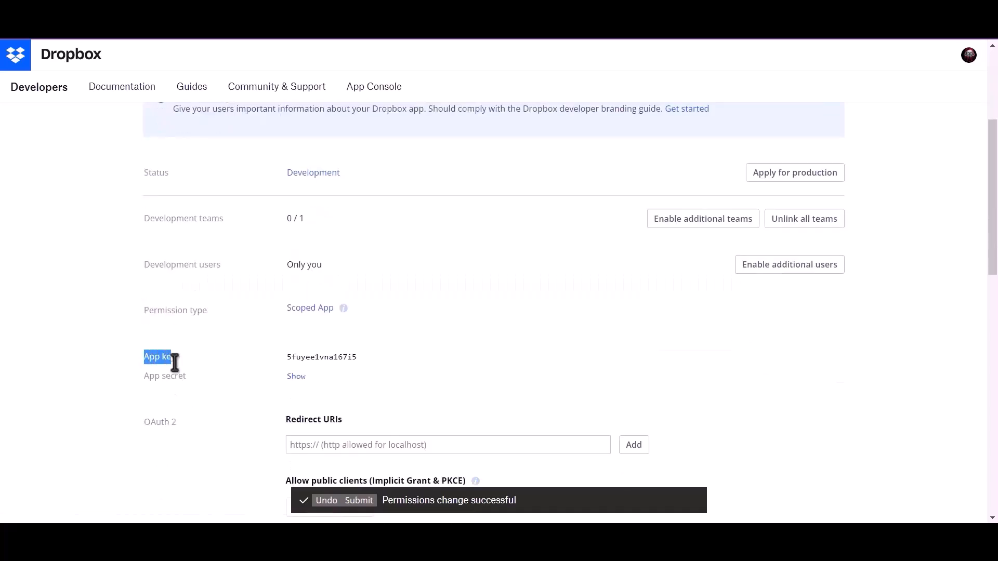
pyautogui.doubleClick(295, 356)
pyautogui.hotkey('ctrl', 'c')
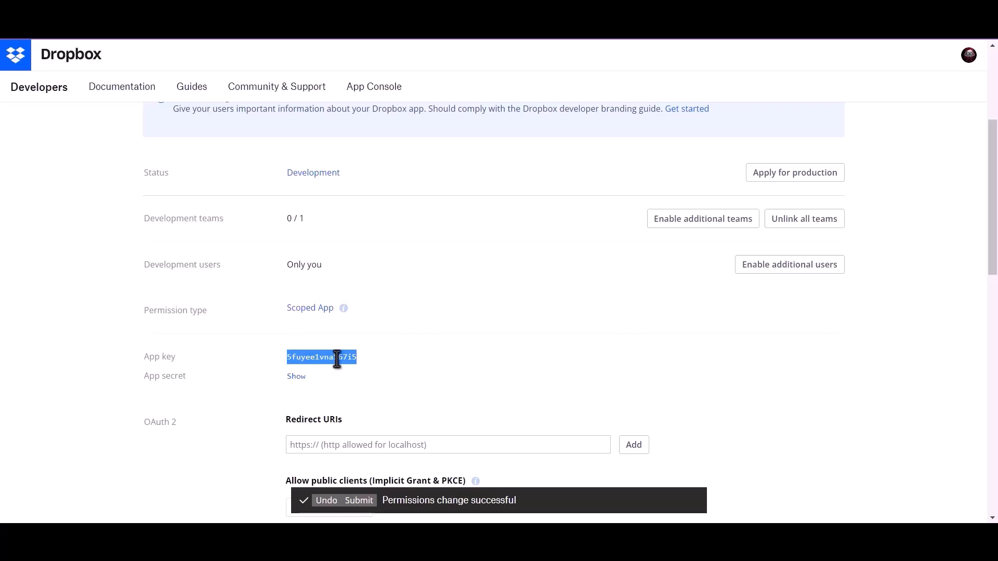
pyautogui.click(271, 13)
pyautogui.click(234, 240)
pyautogui.hotkey('ctrl', 'v')
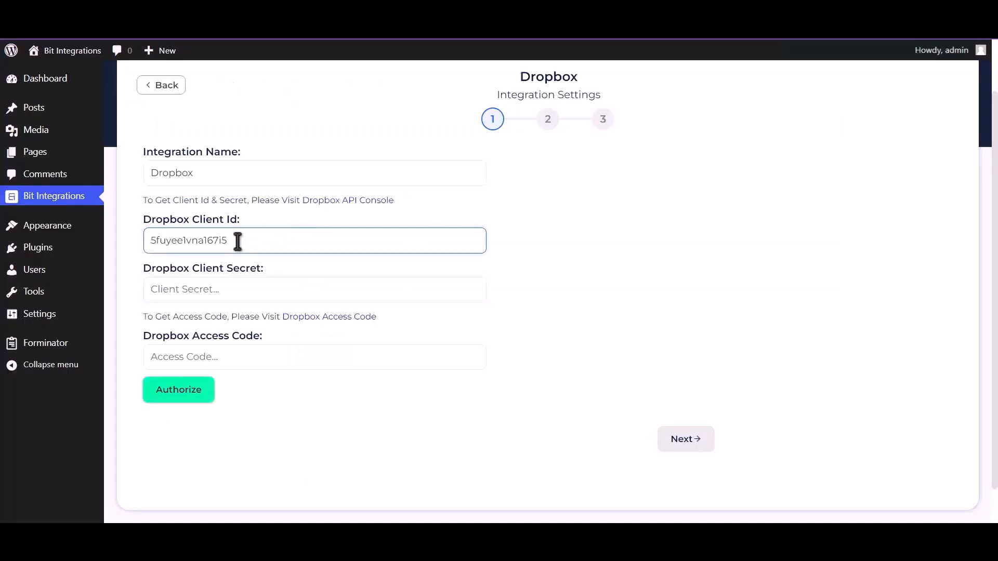
# - Reveal the app secret and copy it into the Client Secret field
pyautogui.click(364, 13)
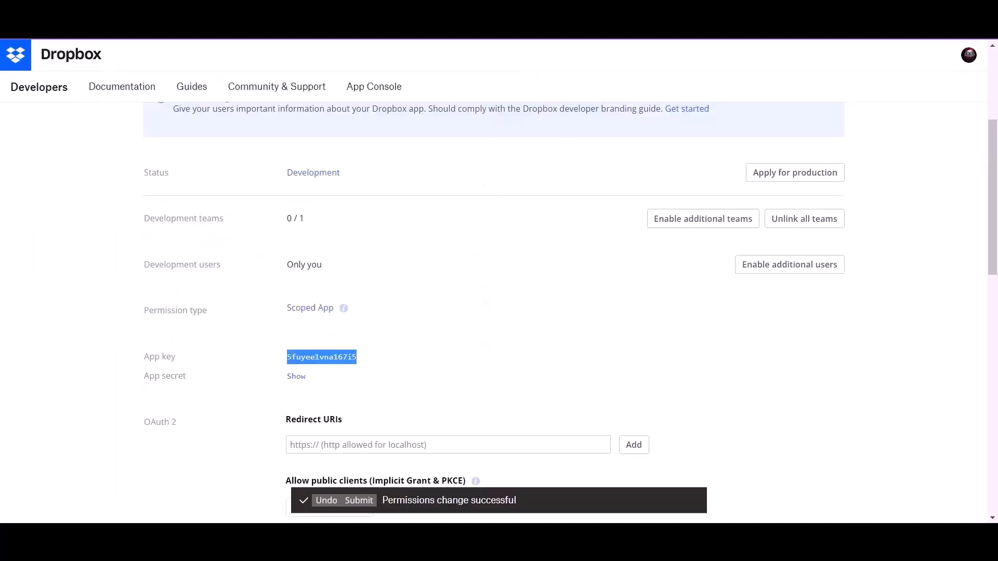
pyautogui.click(292, 379)
pyautogui.doubleClick(316, 377)
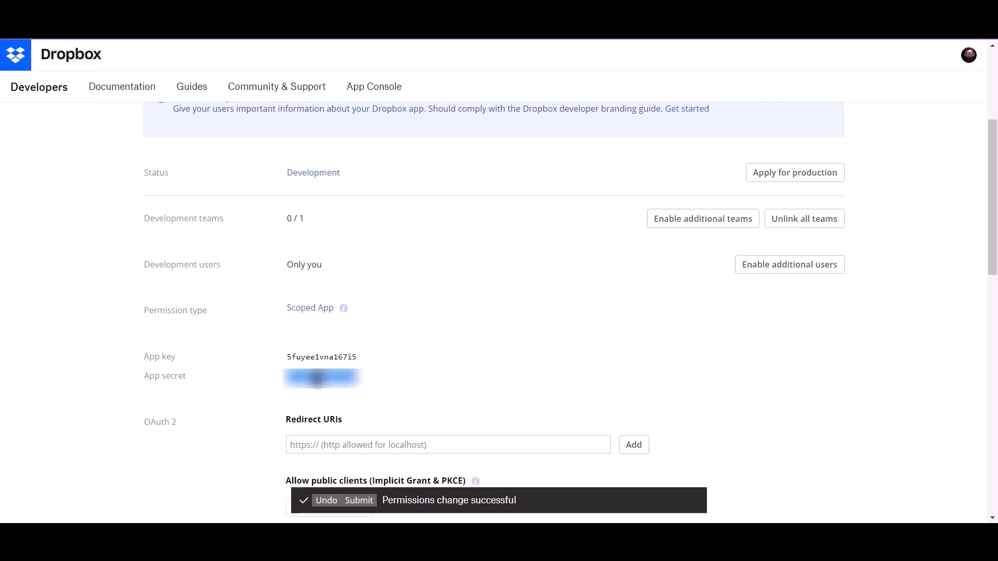
pyautogui.click(249, 13)
pyautogui.click(227, 290)
pyautogui.hotkey('ctrl', 'v')
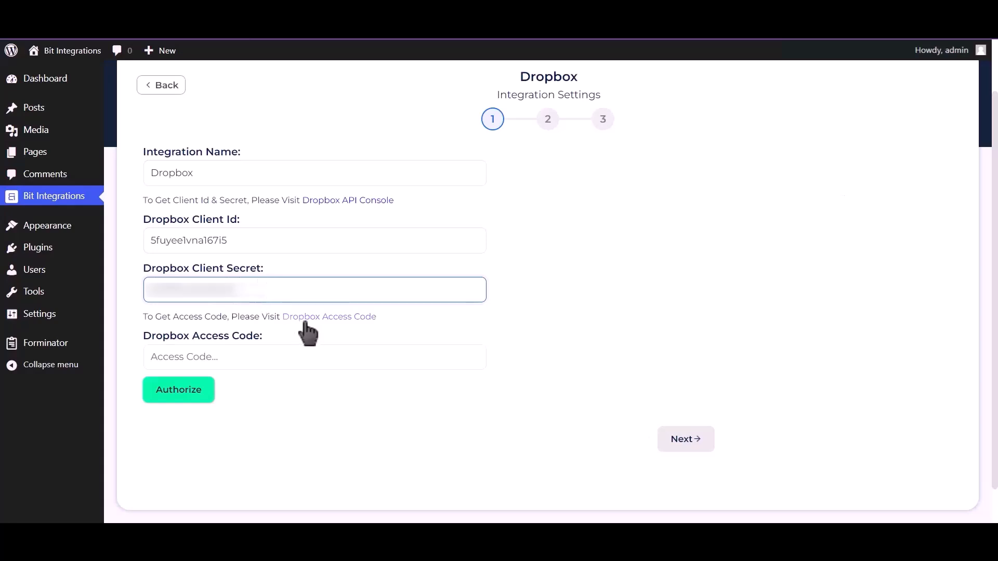
# - Allow BitIntegrations access to the Dropbox account via the Access Code link
pyautogui.click(329, 318)
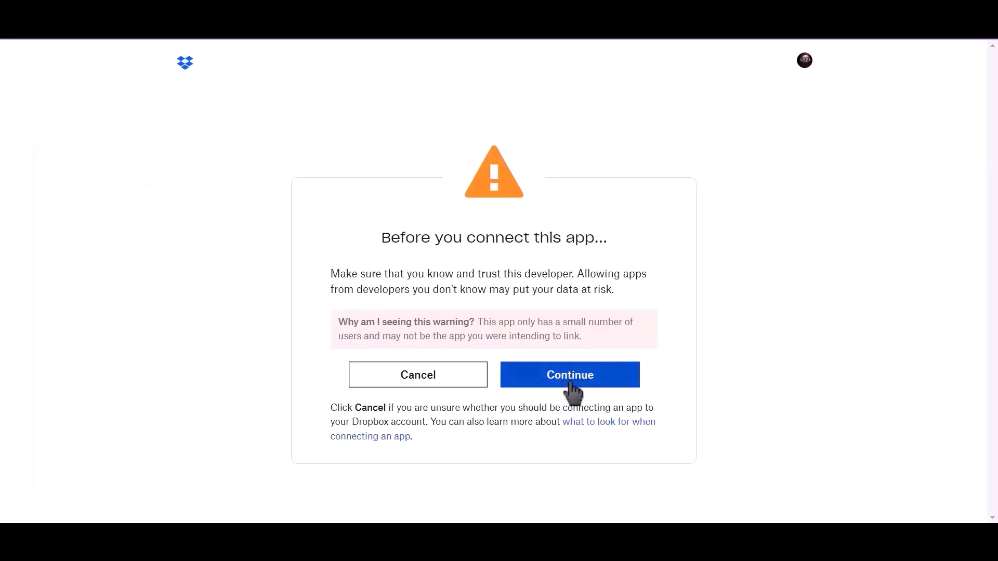
pyautogui.click(573, 388)
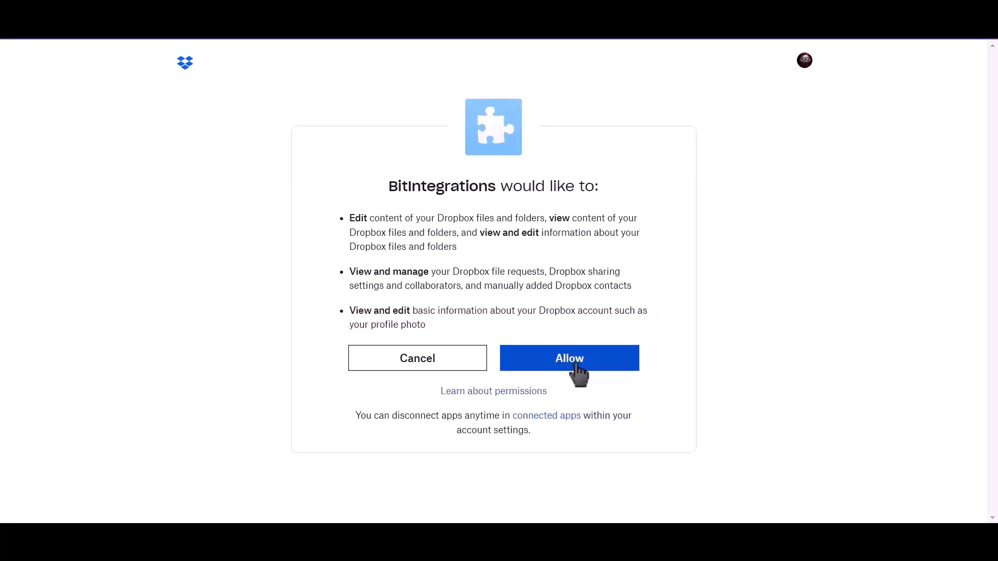
pyautogui.click(573, 368)
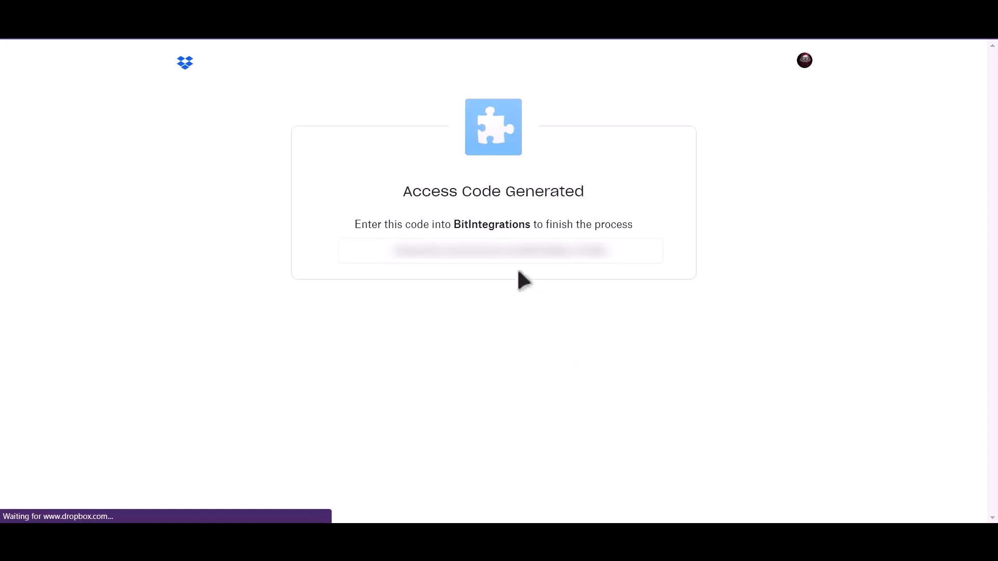
# - Copy the generated Dropbox access code and return to Bit Integrations
pyautogui.doubleClick(529, 251)
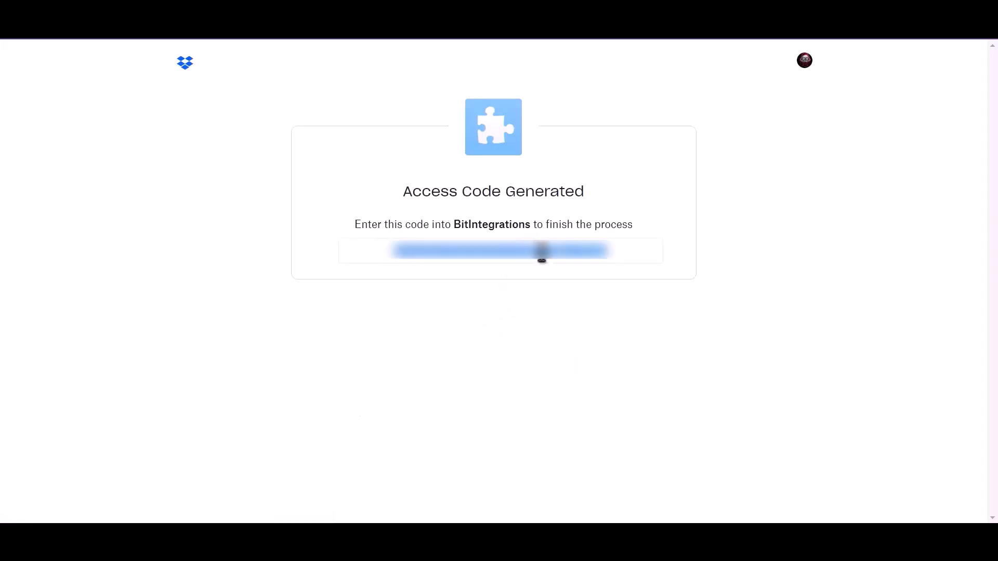
pyautogui.rightClick(542, 252)
pyautogui.click(552, 266)
pyautogui.click(452, 279)
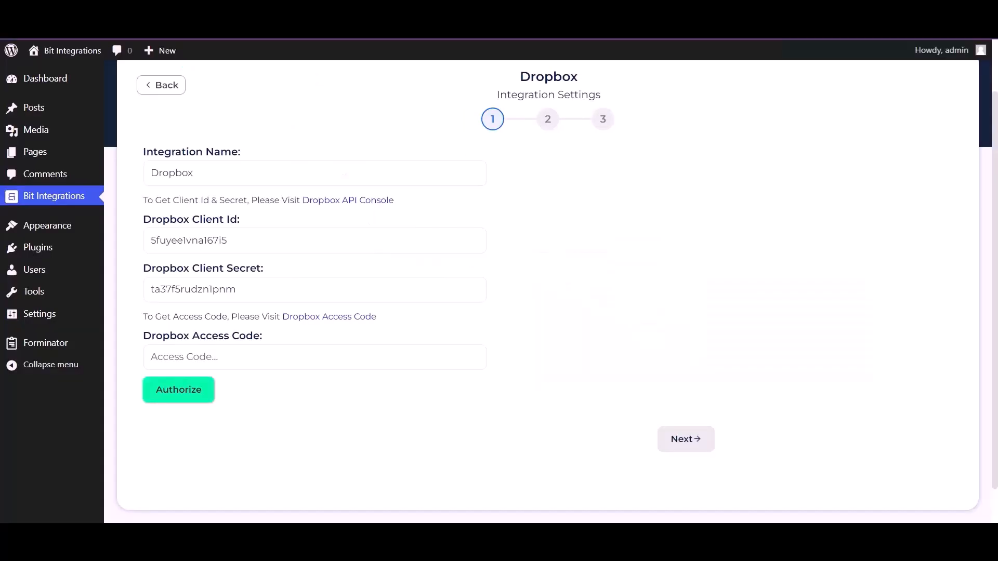
pyautogui.click(263, 296)
# - Paste the access code, authorize Dropbox successfully, and continue to Field Map
pyautogui.click(300, 352)
pyautogui.hotkey('ctrl', 'v')
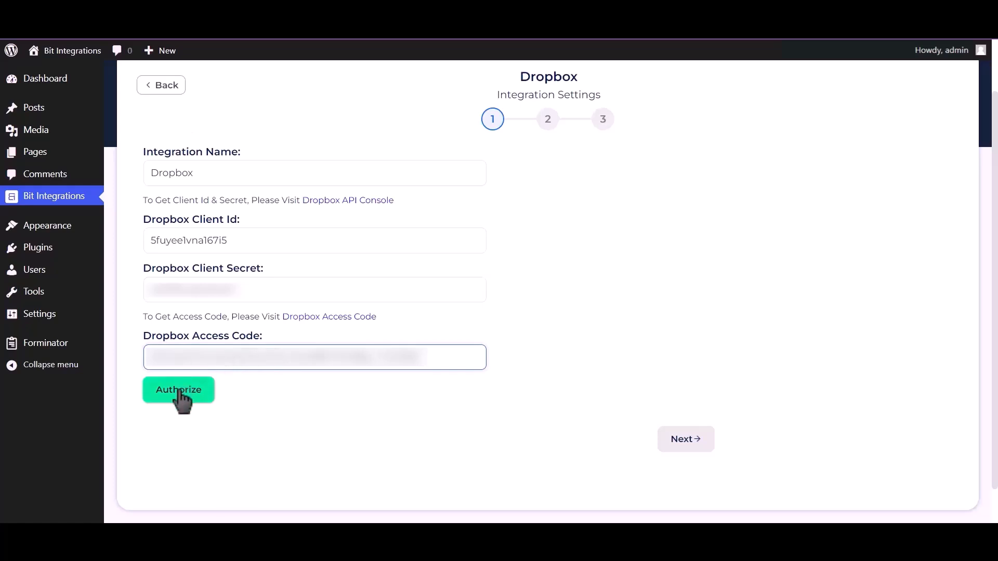
pyautogui.click(181, 396)
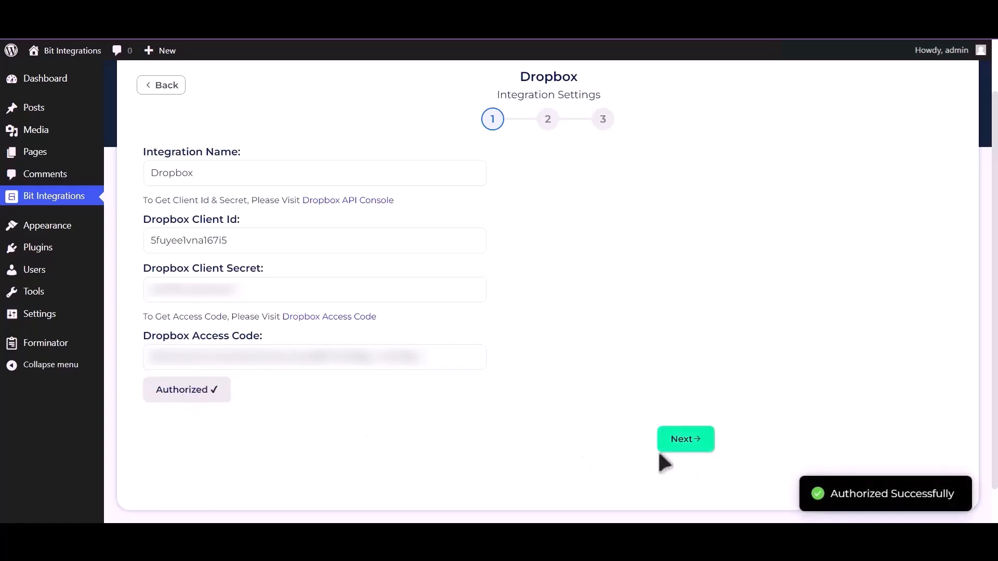
pyautogui.moveTo(830, 494); pyautogui.dragTo(962, 494)
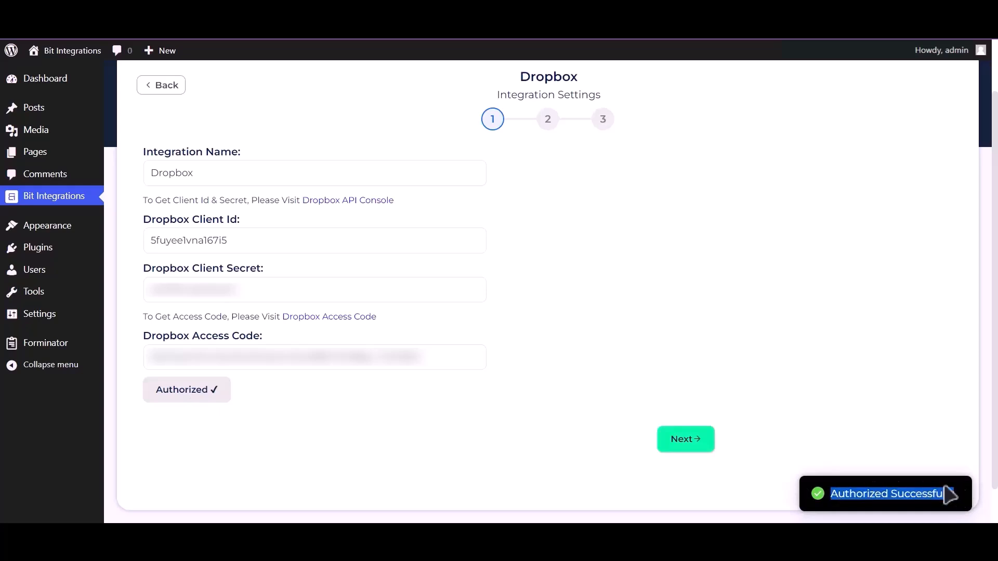
pyautogui.click(685, 439)
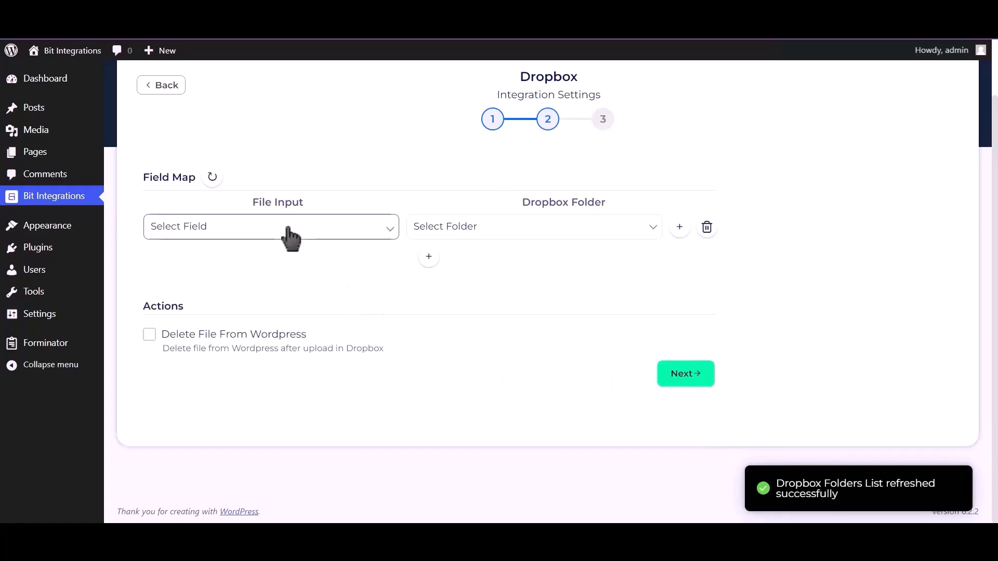
# - Map Upload file-1 to the 'bit integrations' Dropbox folder and finish and save
pyautogui.click(288, 230)
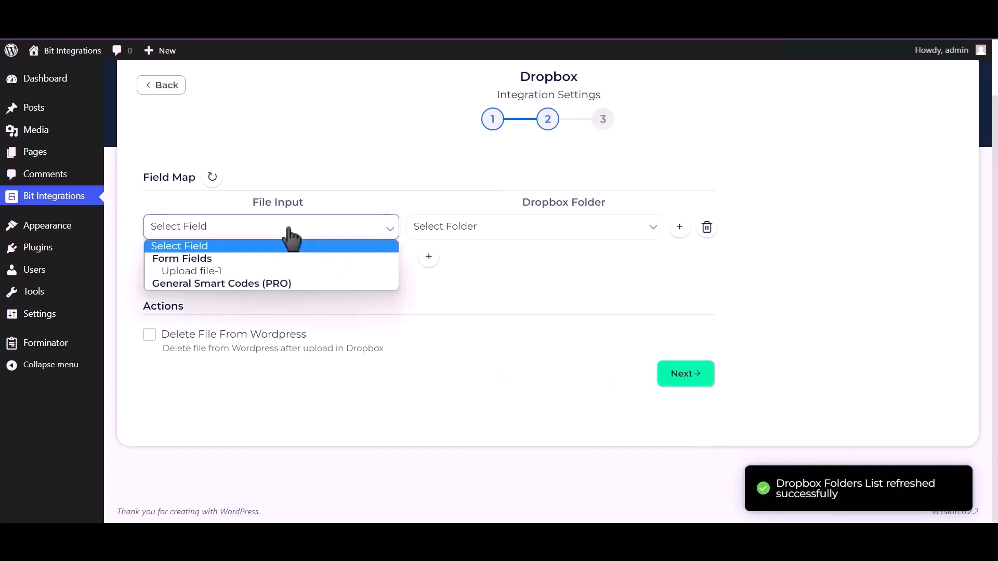
pyautogui.click(252, 270)
pyautogui.click(486, 236)
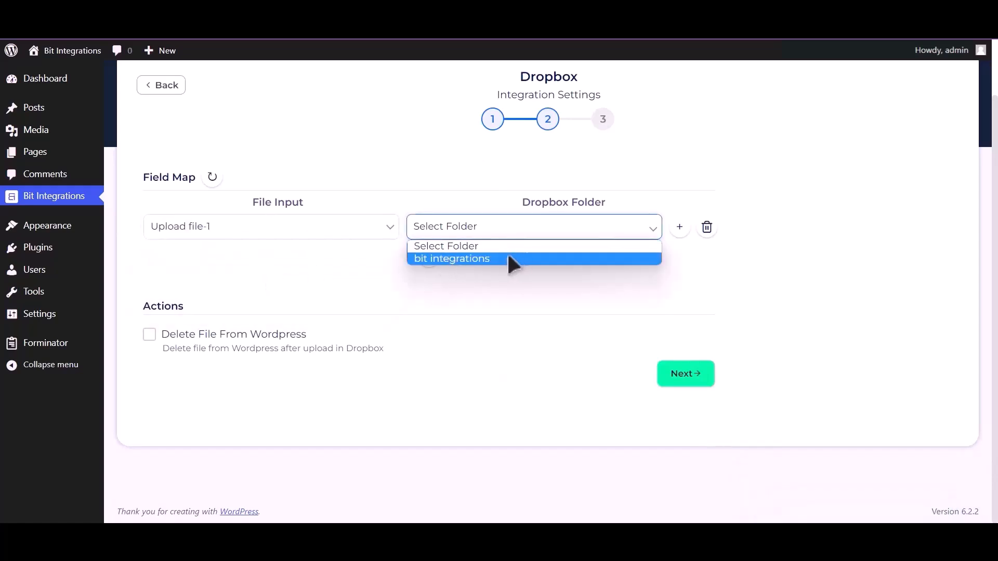
pyautogui.click(511, 258)
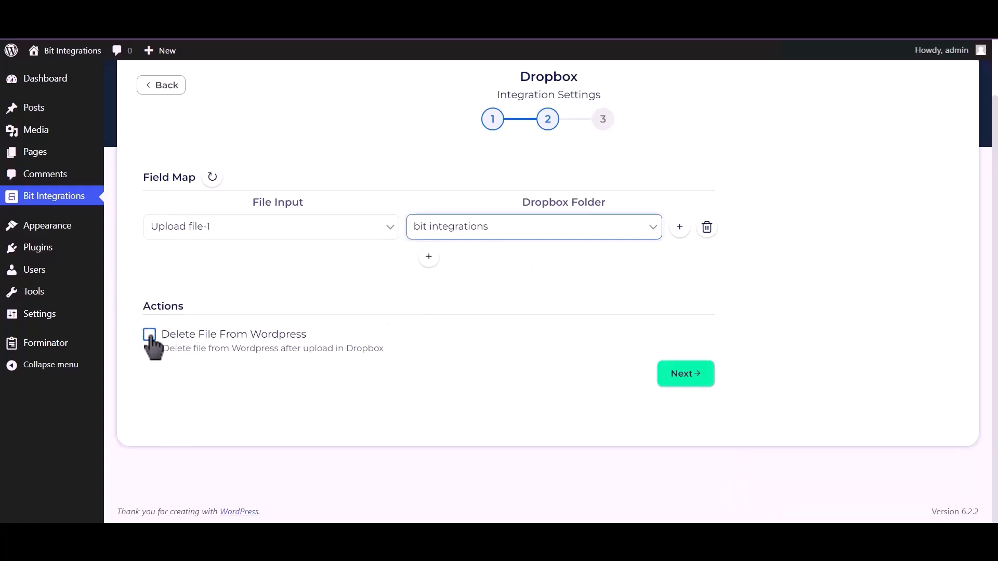
pyautogui.click(684, 374)
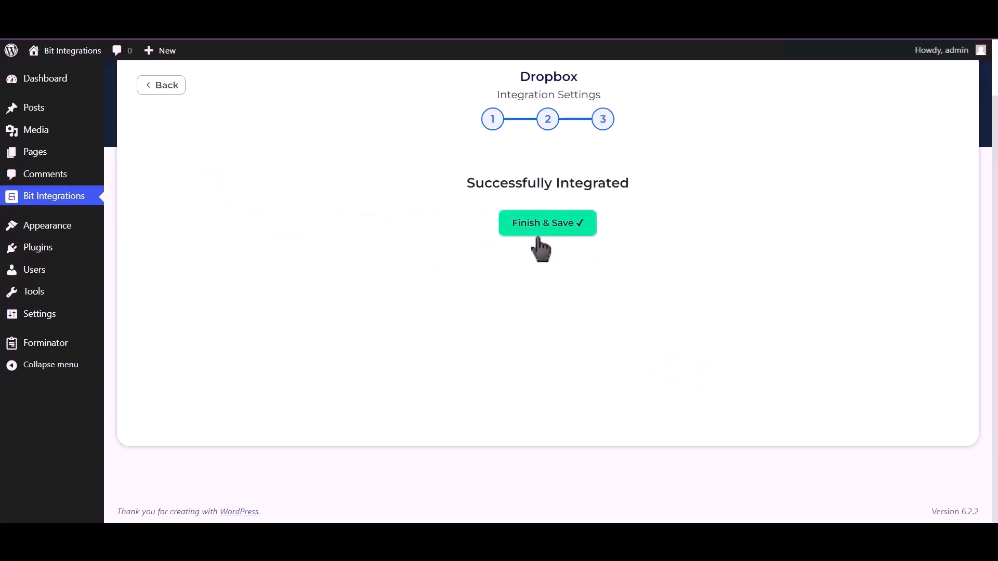
pyautogui.click(547, 234)
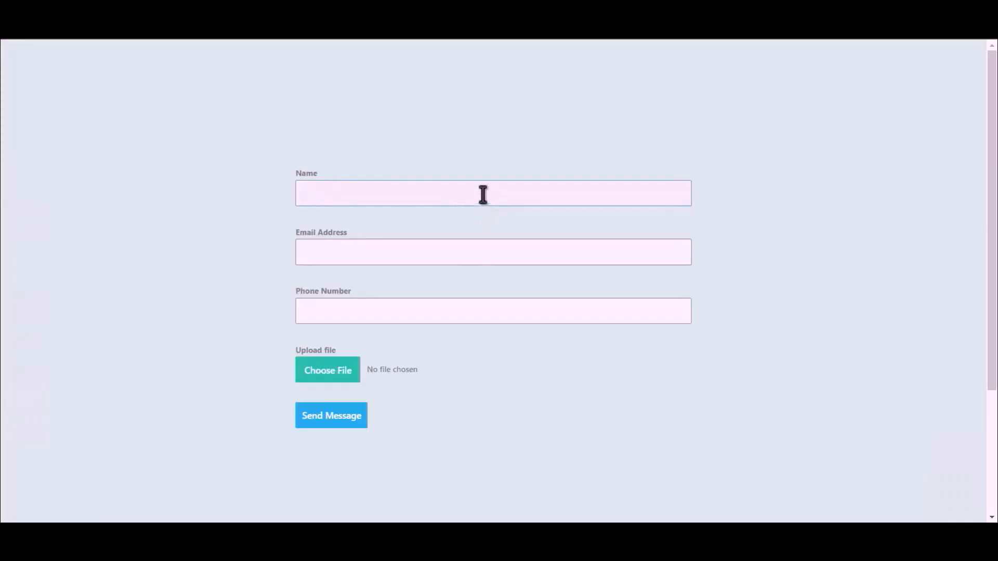
# - Fill the Spectra form with the name 'Bit Integrations', a contact e-mail and a phone number
pyautogui.write('Bit Integrations')
pyautogui.click(483, 249)
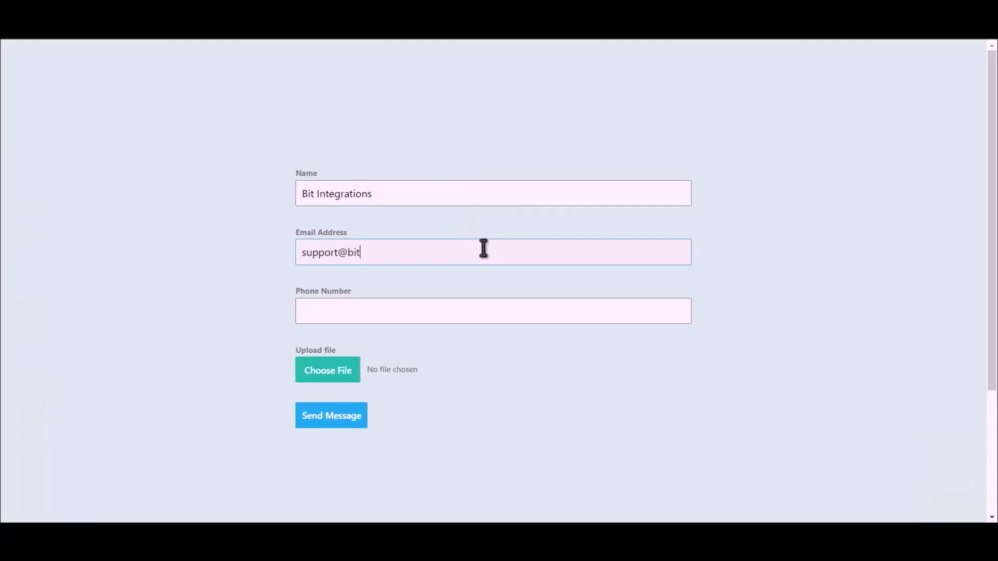
pyautogui.click(435, 315)
pyautogui.write('444555')
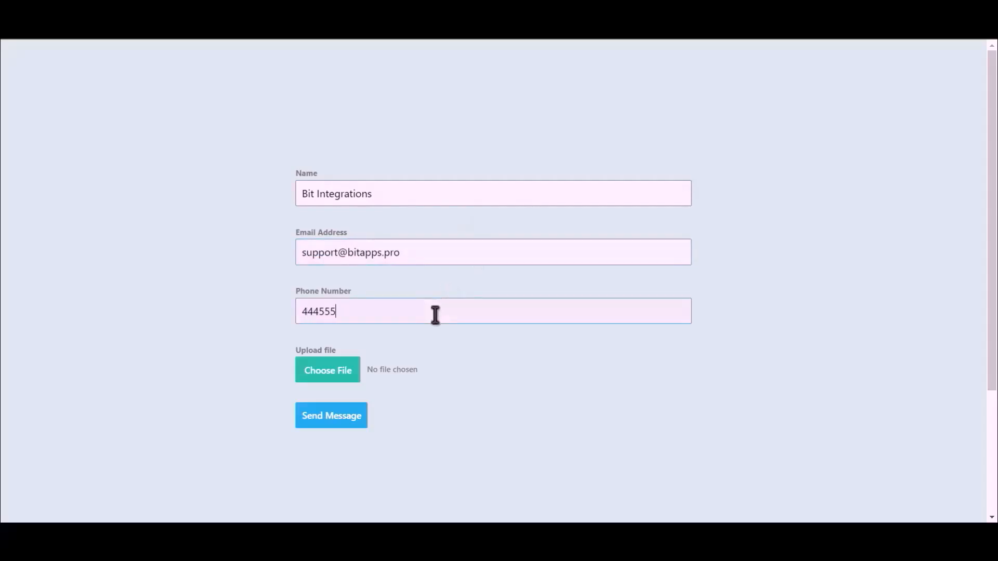
pyautogui.write('666')
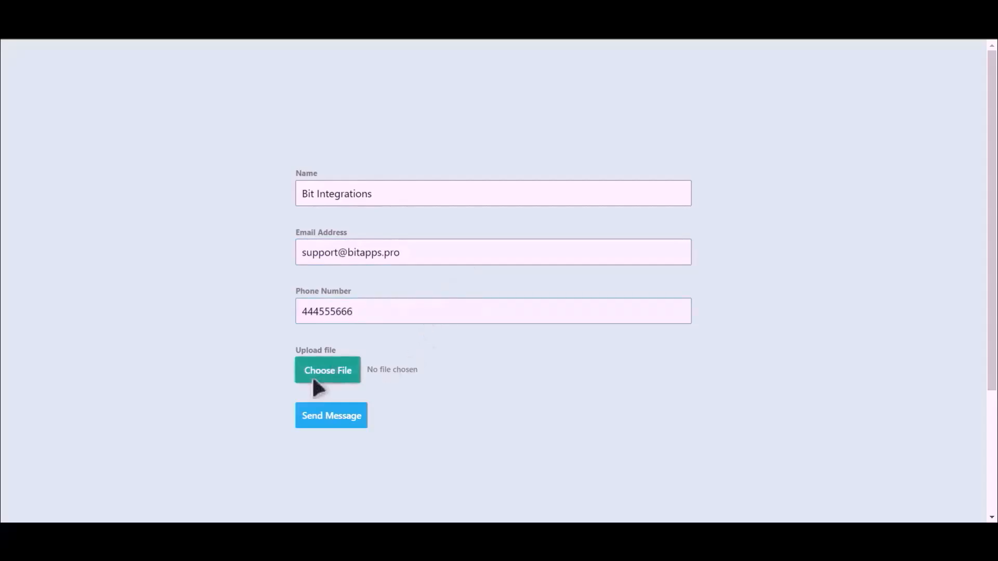
# - Attach Bit Integrations.png, send the form, and open Dropbox's Bit Integrations folder to confirm the upload
pyautogui.doubleClick(139, 112)
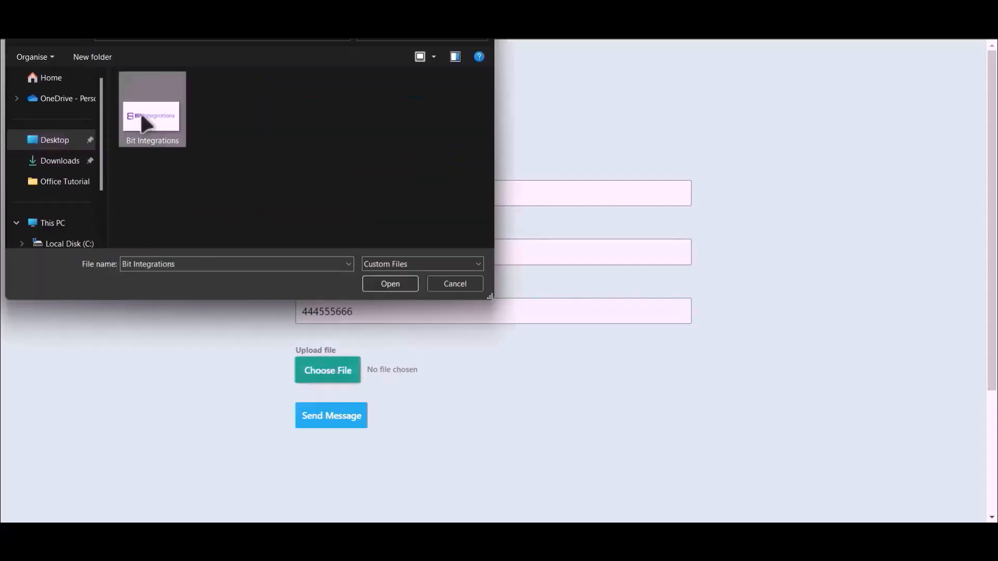
pyautogui.click(332, 418)
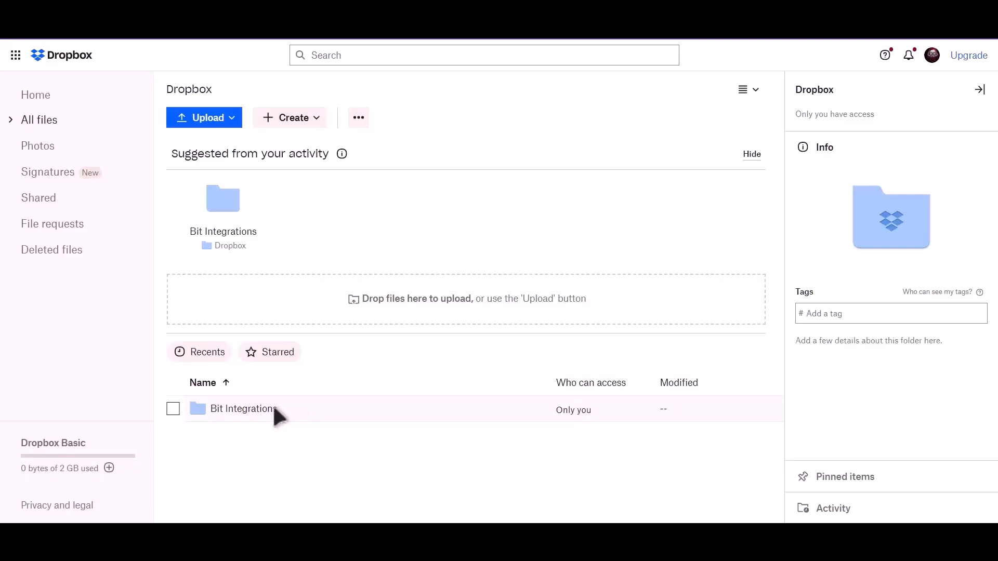
pyautogui.click(265, 414)
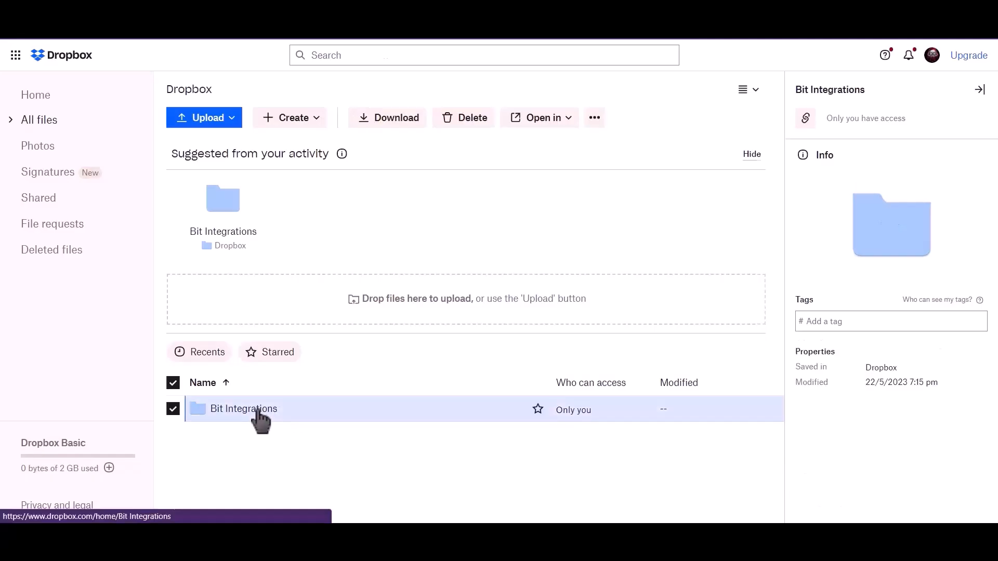
pyautogui.click(259, 420)
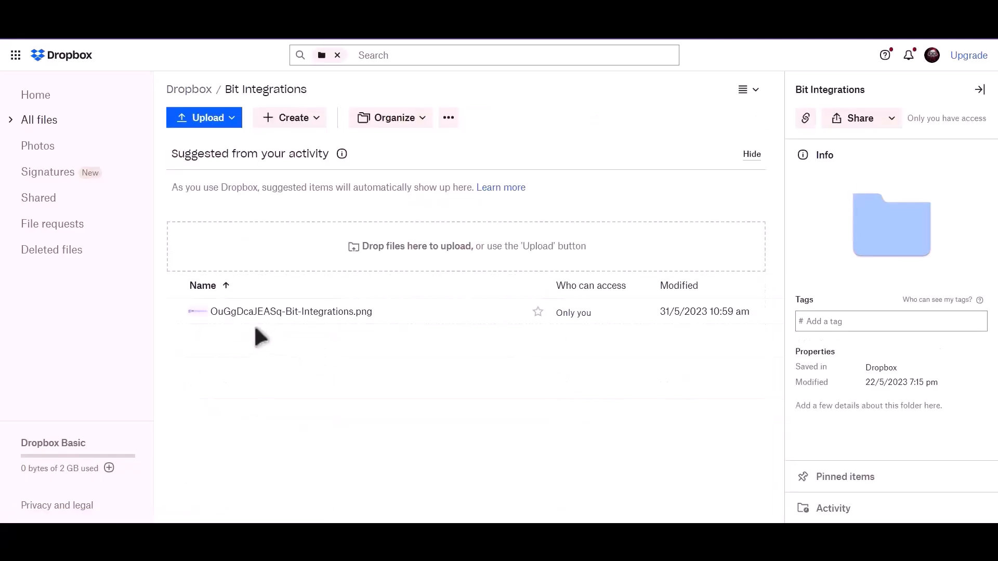